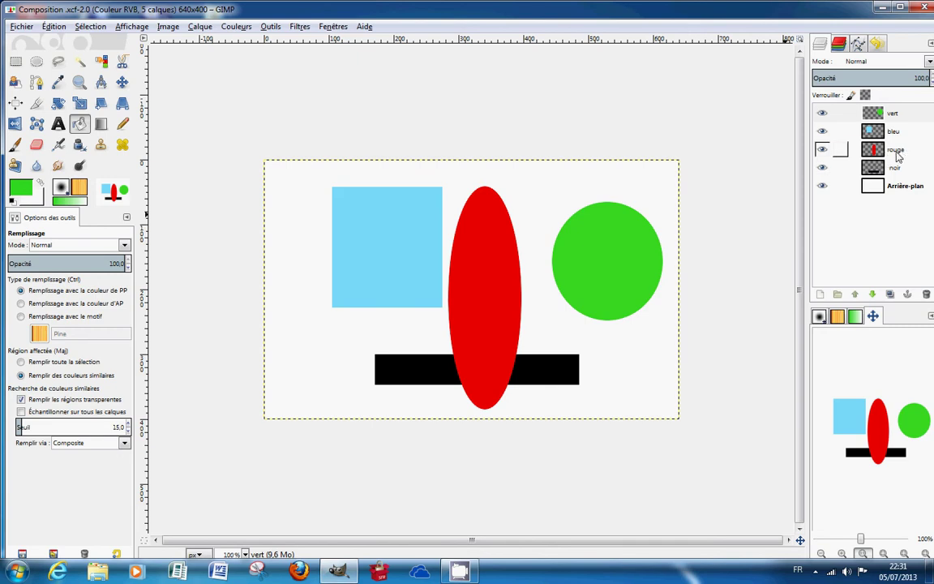
Lower the rouge layer one level in the stack so it sits beneath the noir layer
left_click(894, 151)
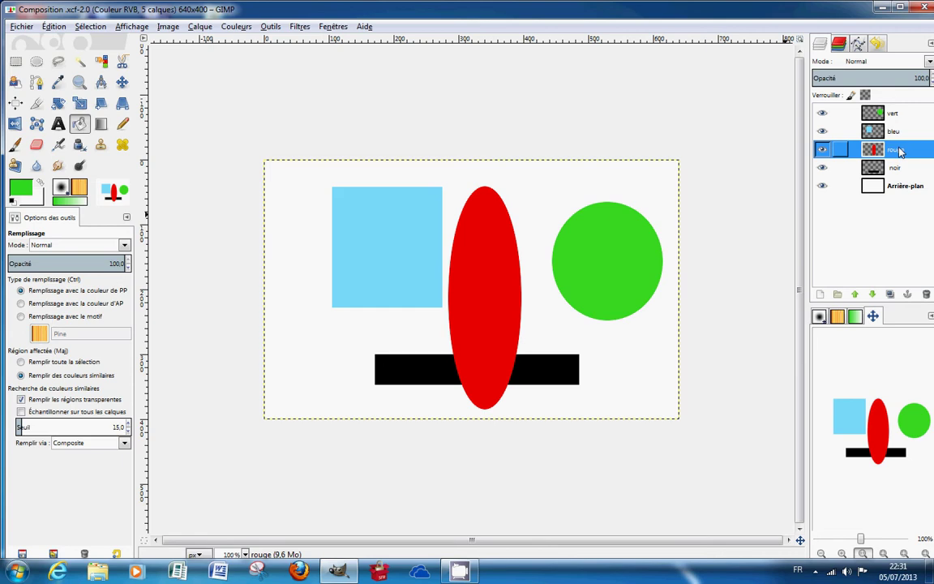
left_click(873, 297)
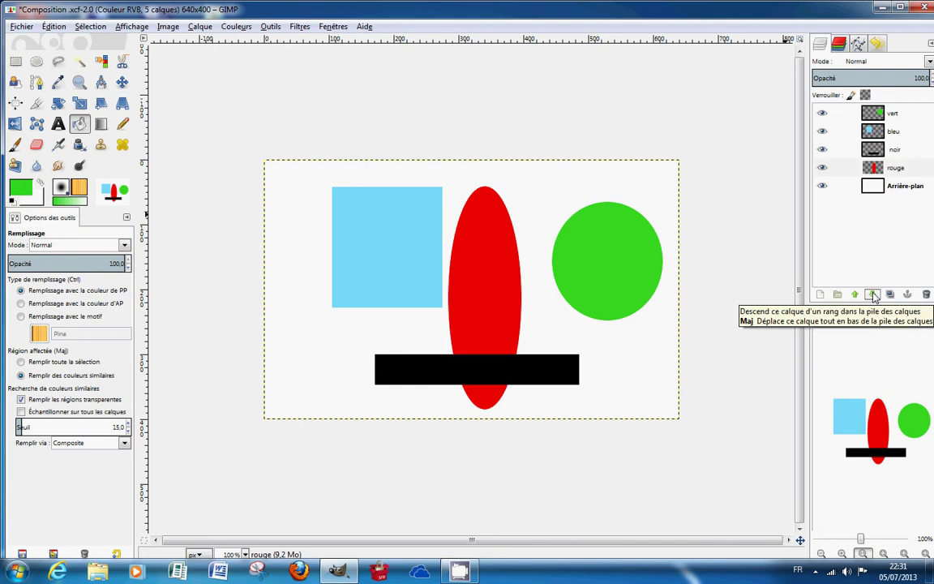
left_click(898, 151)
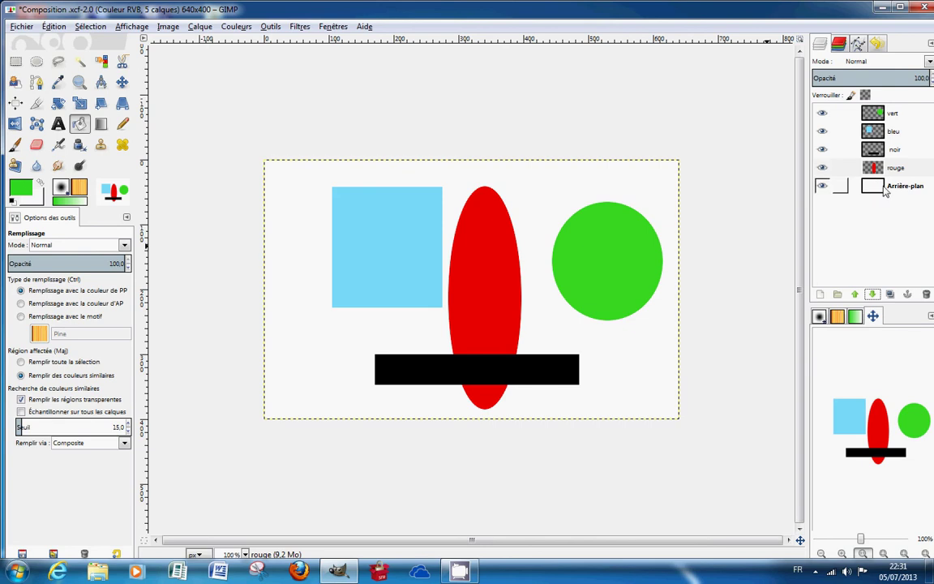
Fill the Arrière-plan layer with yellow f6e743 as the foreground colour, using the Bucket Fill tool
left_click(906, 188)
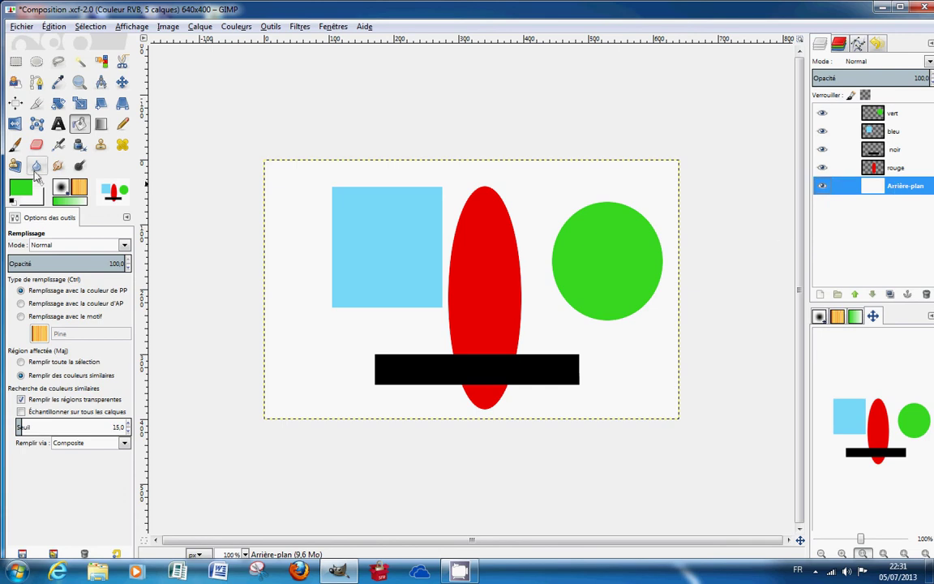
double_click(24, 195)
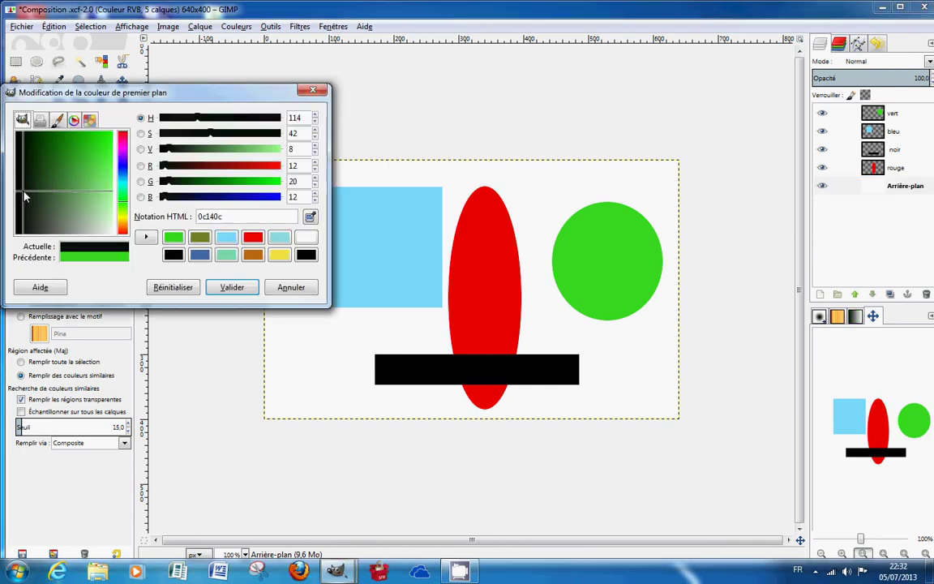
left_click(280, 257)
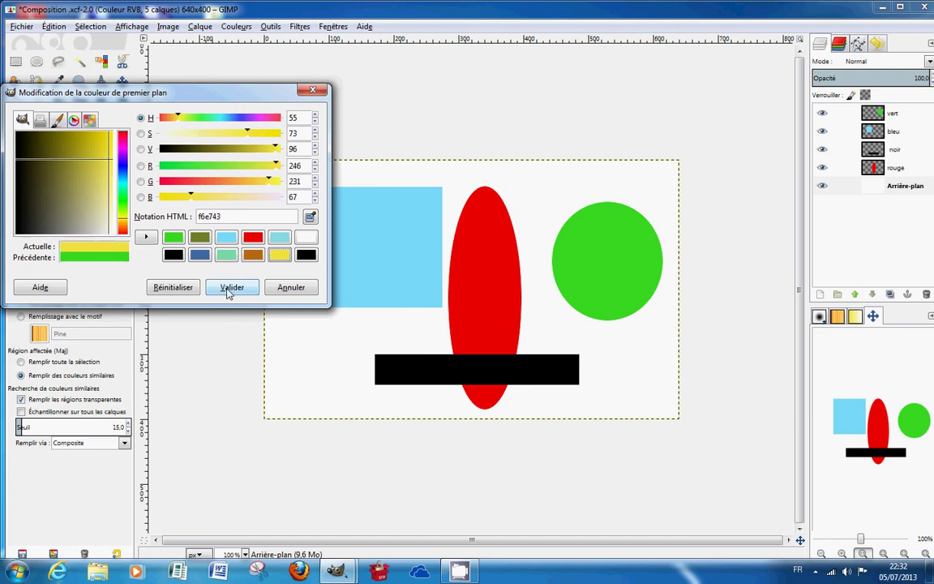
left_click(230, 288)
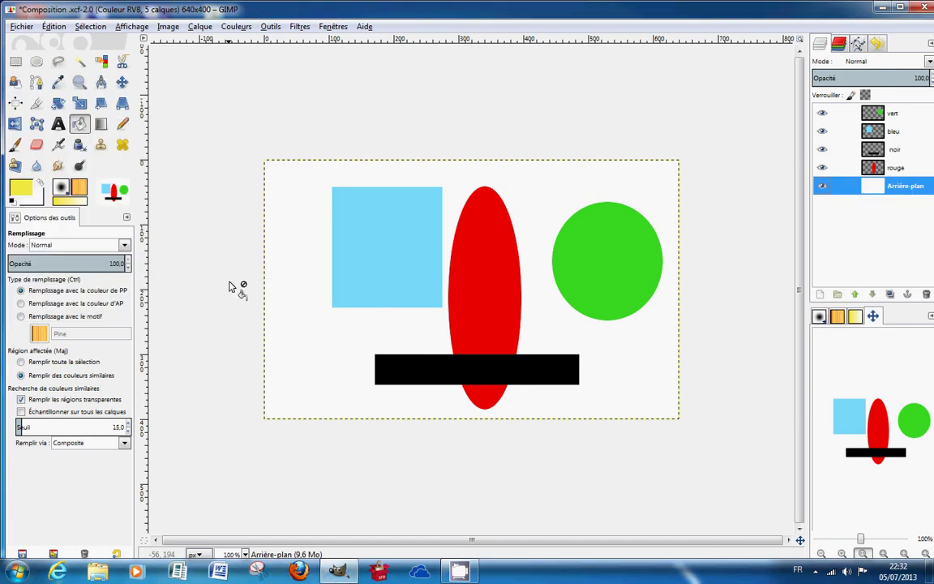
left_click(80, 126)
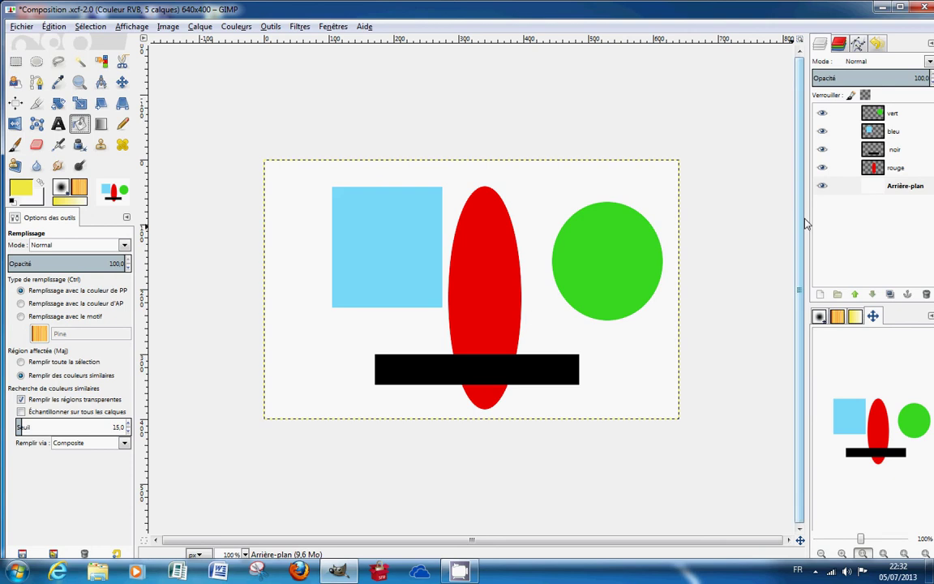
left_click(903, 190)
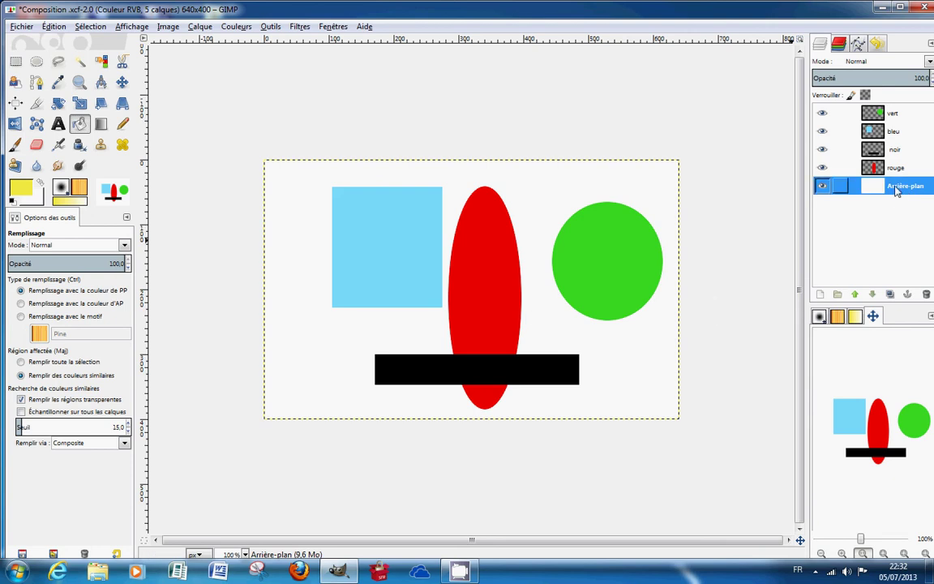
left_click(629, 353)
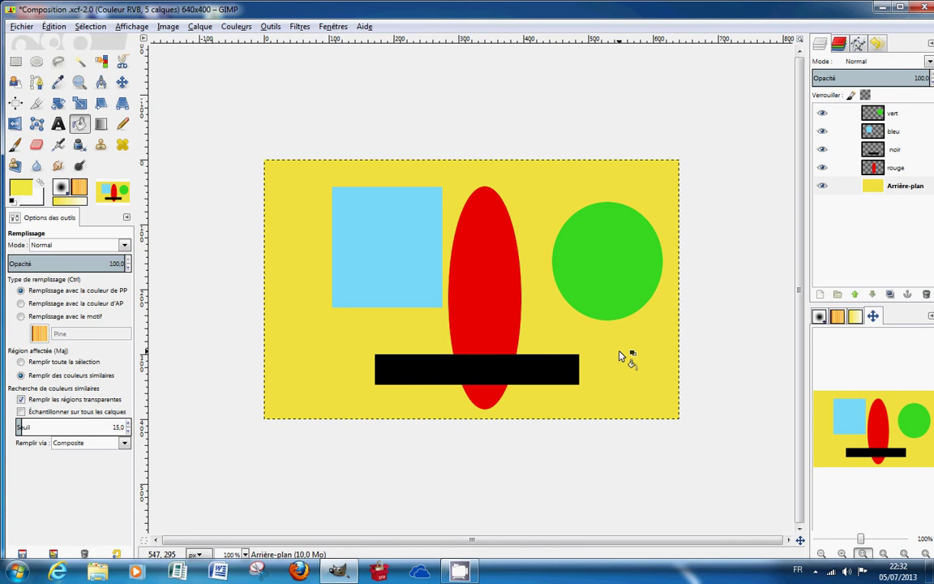
Raise the Arrière-plan layer one level at a time to the top of the layer stack, above vert
left_click(857, 297)
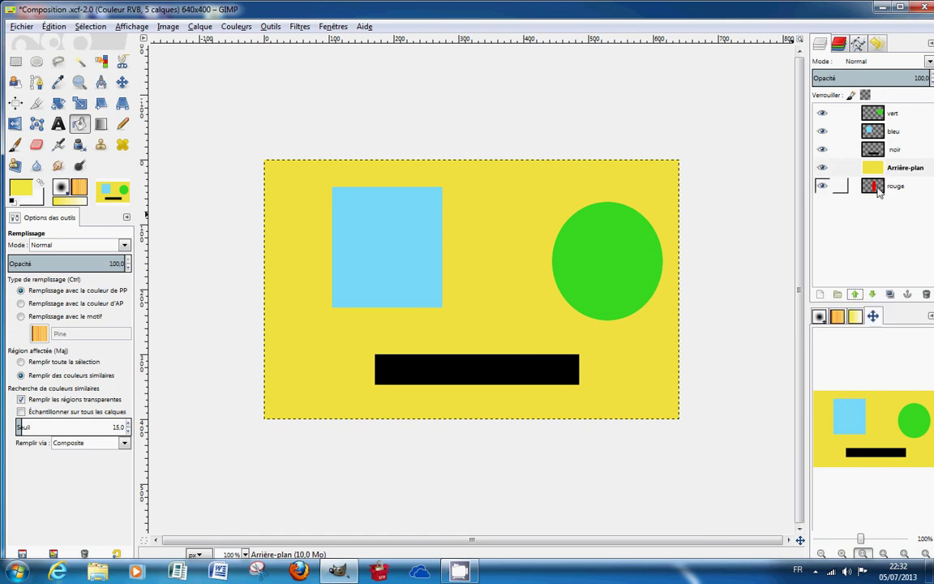
left_click(856, 297)
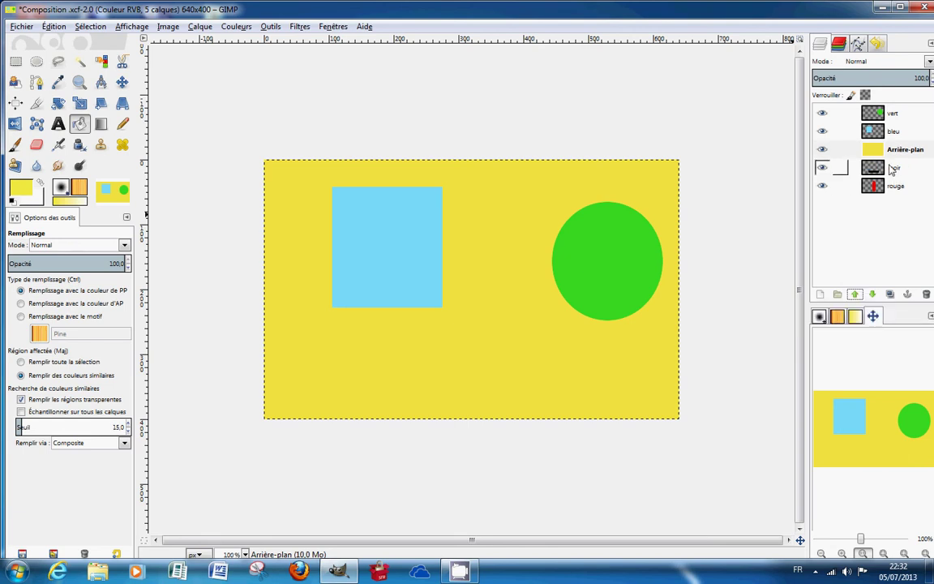
left_click(856, 297)
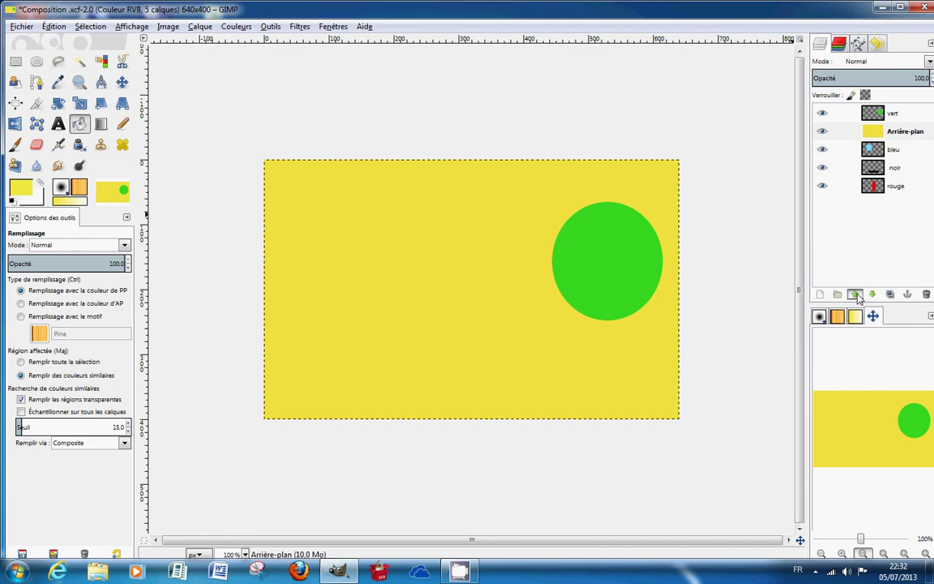
left_click(857, 296)
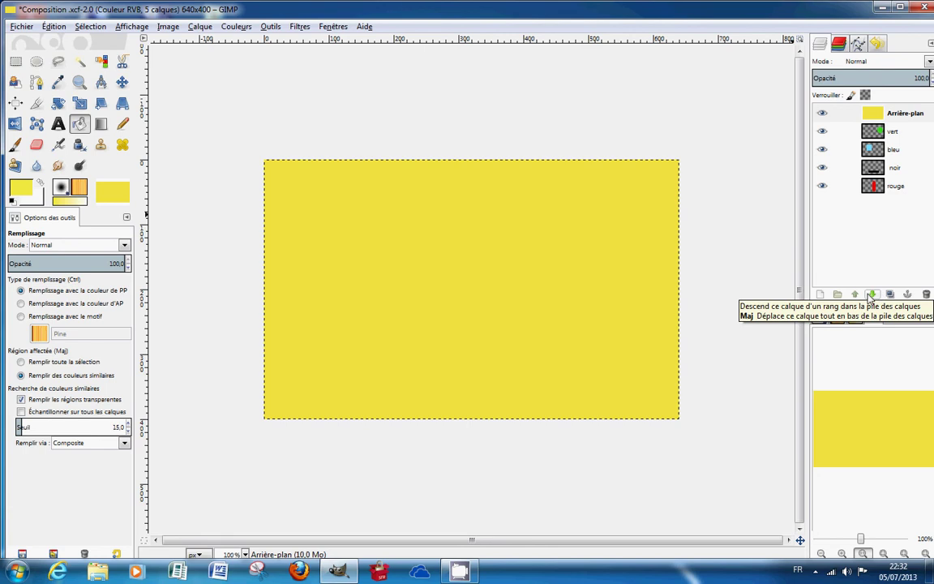
Lower the Arrière-plan layer back to the bottom of the layer stack, beneath rouge
left_click(874, 296)
left_click(873, 297)
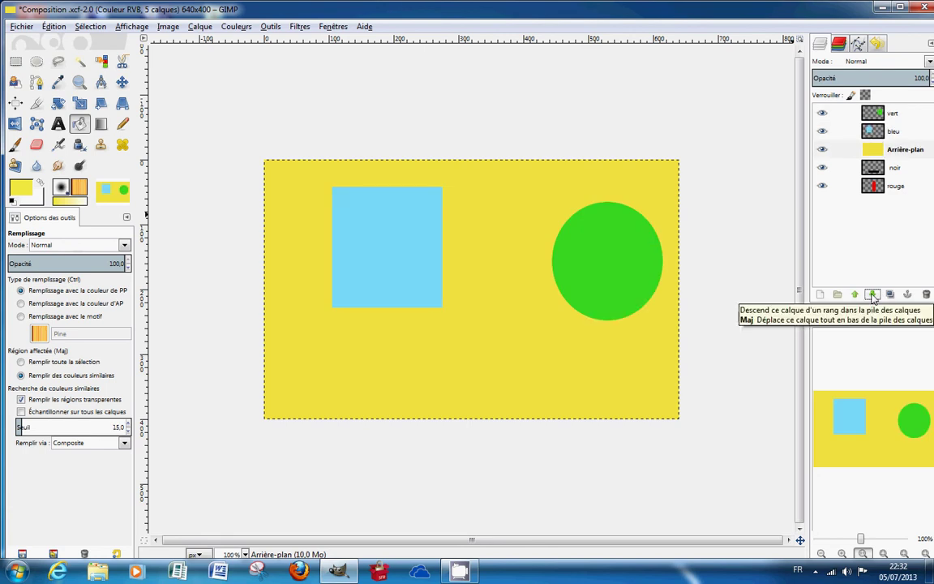
left_click(873, 297)
left_click(873, 297)
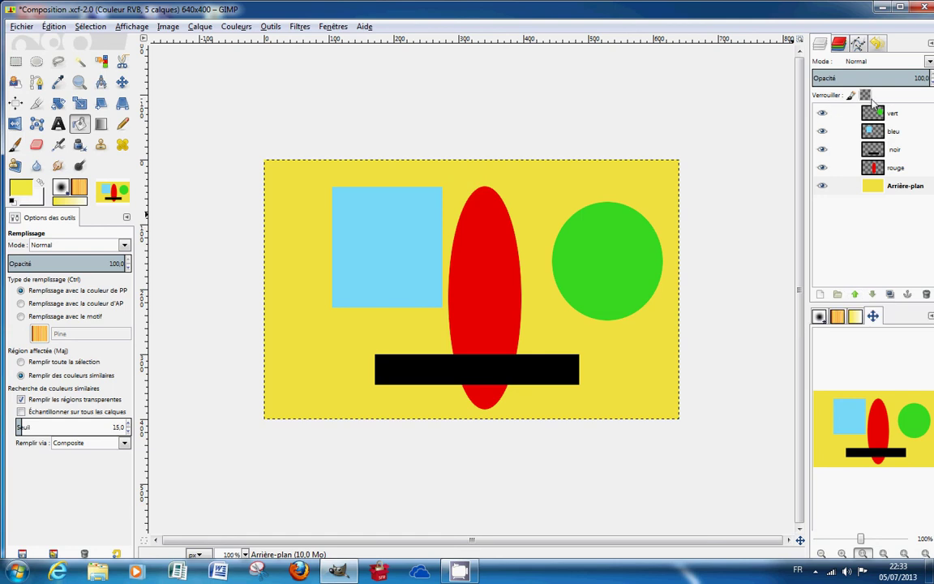
Duplicate the vert layer and move the copied green circle leftward over the red ellipse
left_click(878, 116)
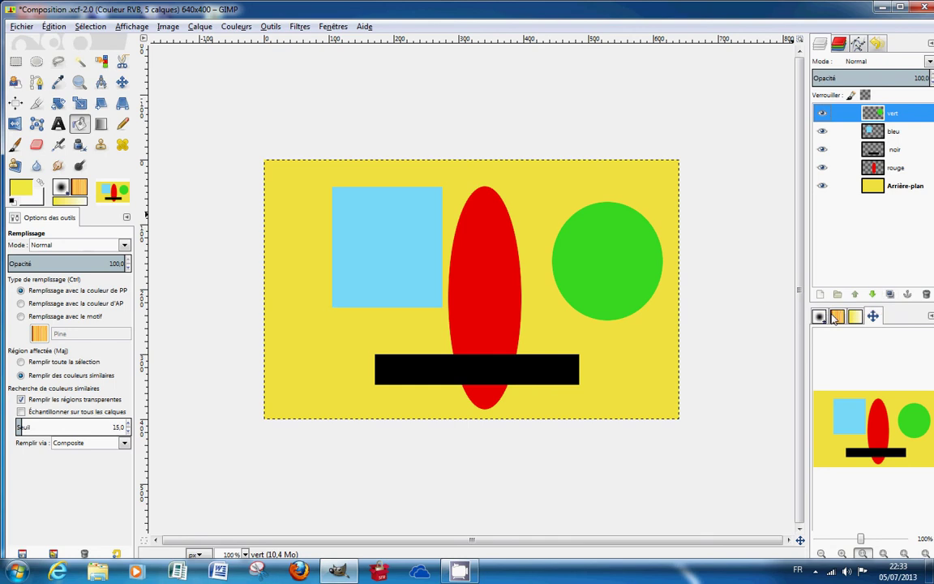
left_click(890, 294)
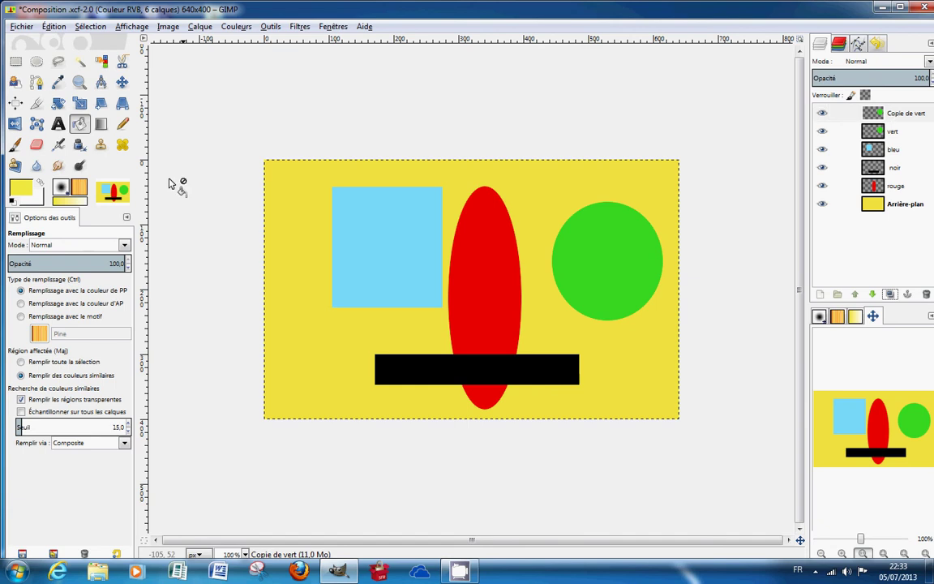
left_click(122, 81)
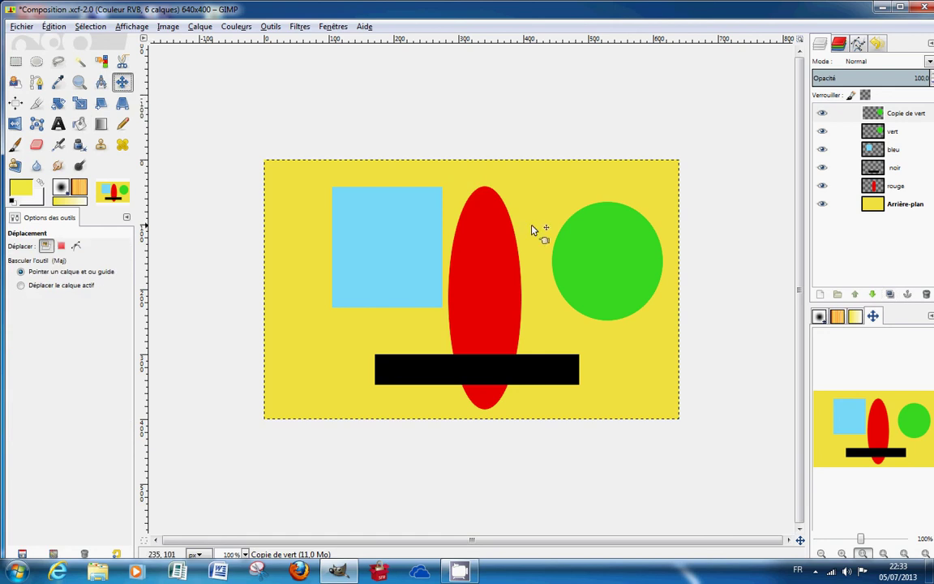
left_click(907, 113)
left_click_drag(617, 271, 494, 271)
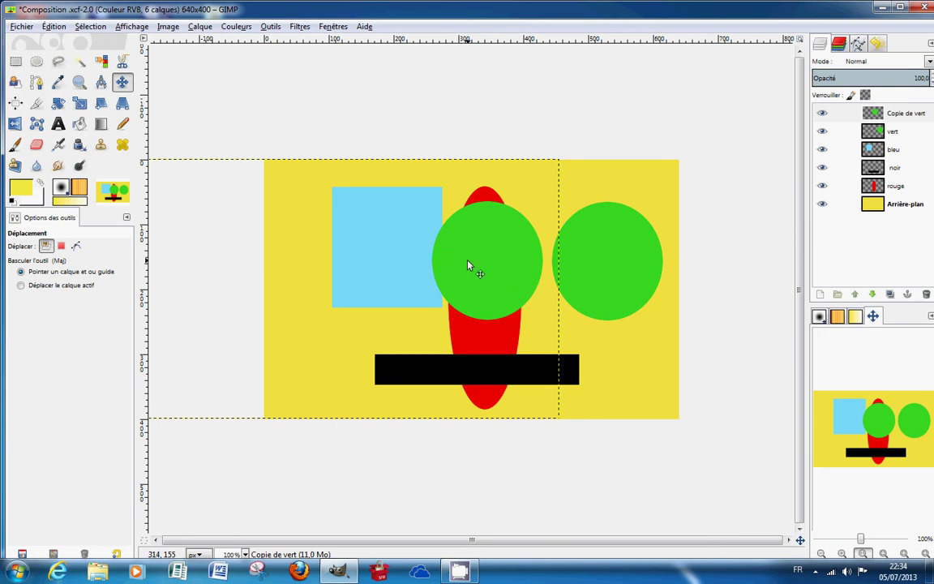
Delete the duplicated green circle layer, Copie de vert
left_click(913, 119)
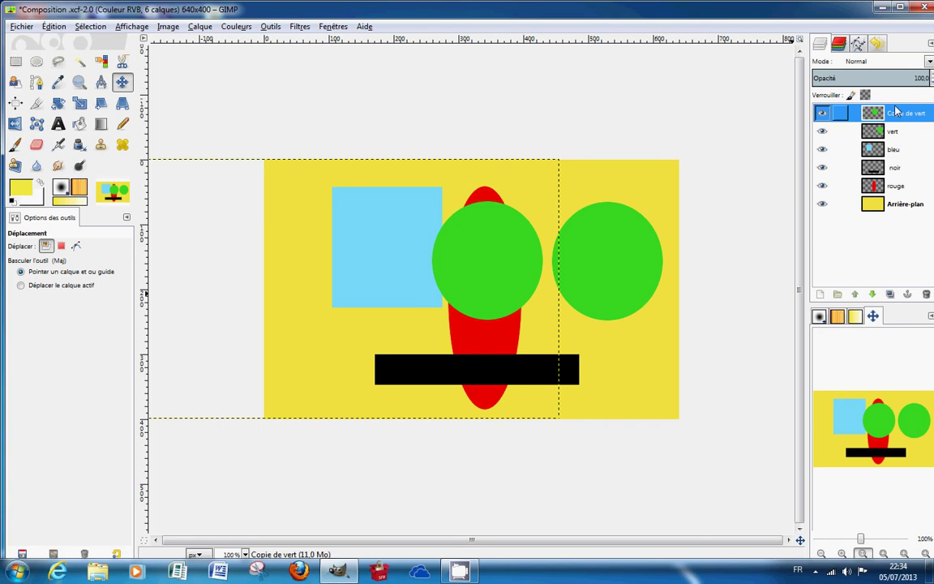
left_click(928, 296)
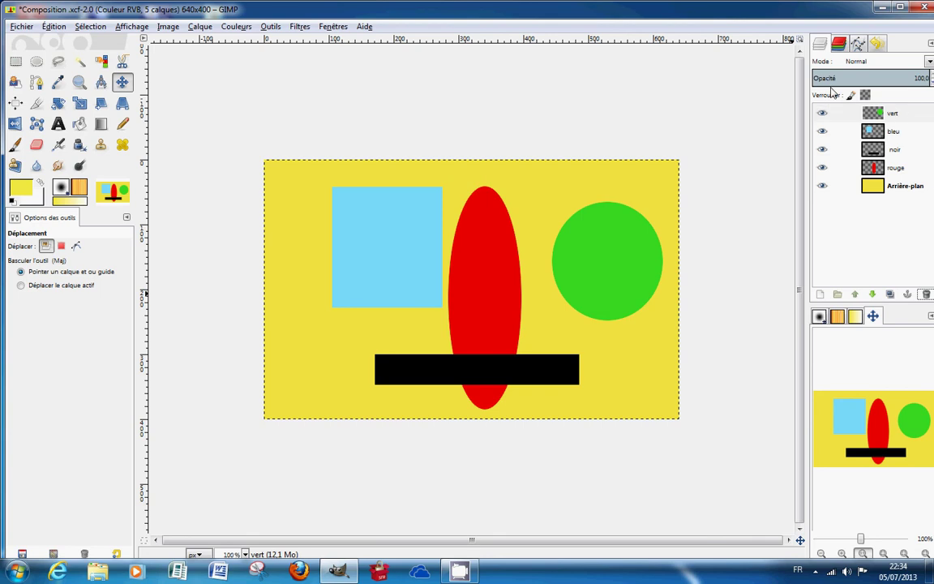
Reduce the vert layer's opacity to 0 and restore it to 100
left_click(892, 113)
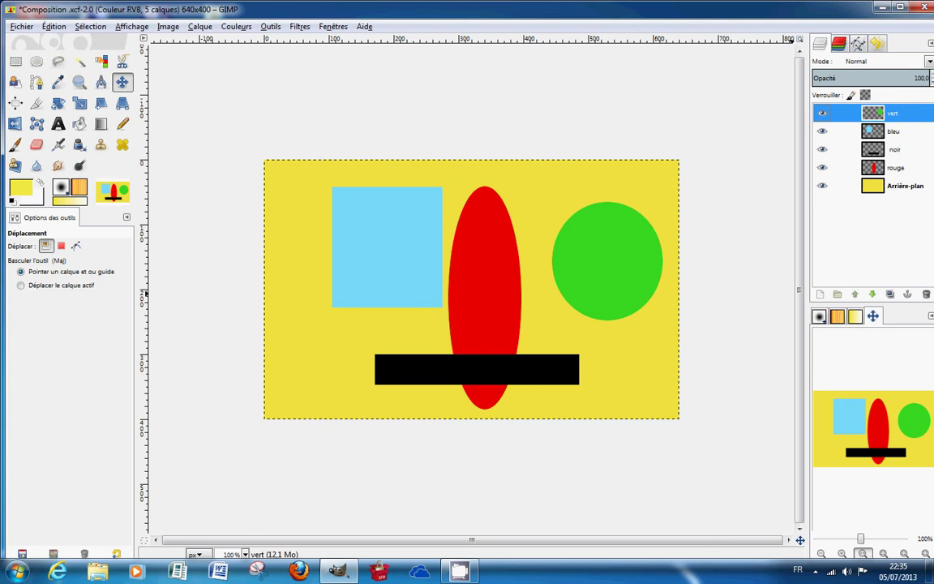
left_click(917, 78)
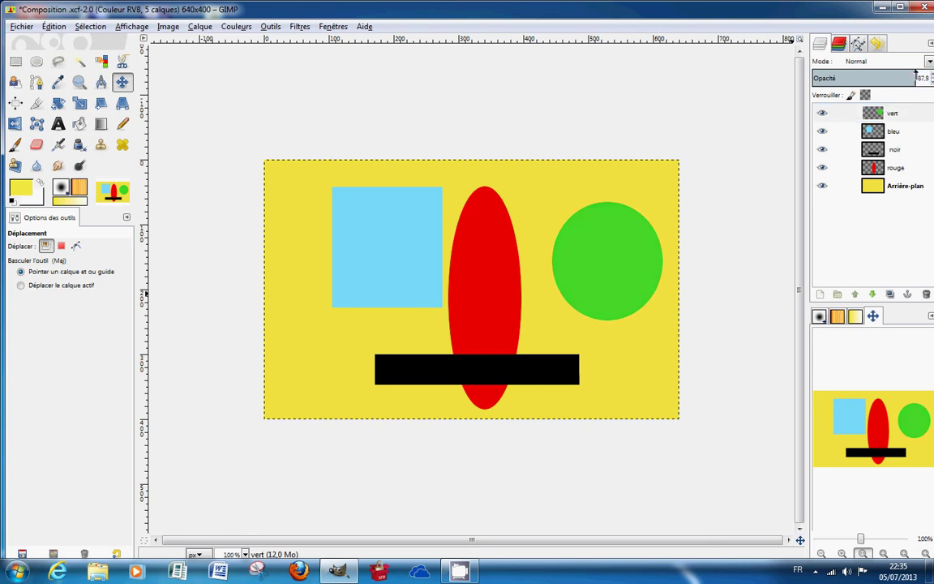
left_click_drag(917, 78, 815, 78)
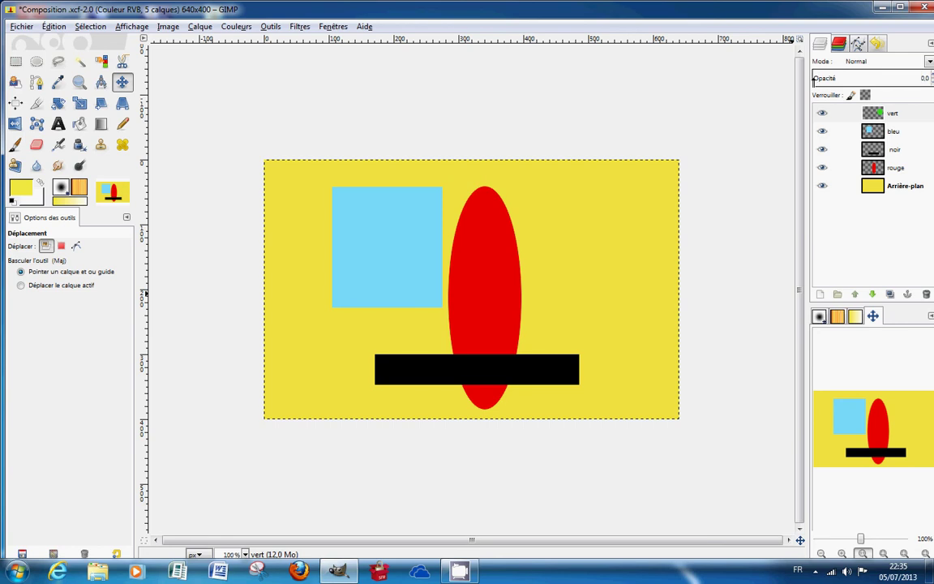
left_click_drag(814, 78, 932, 71)
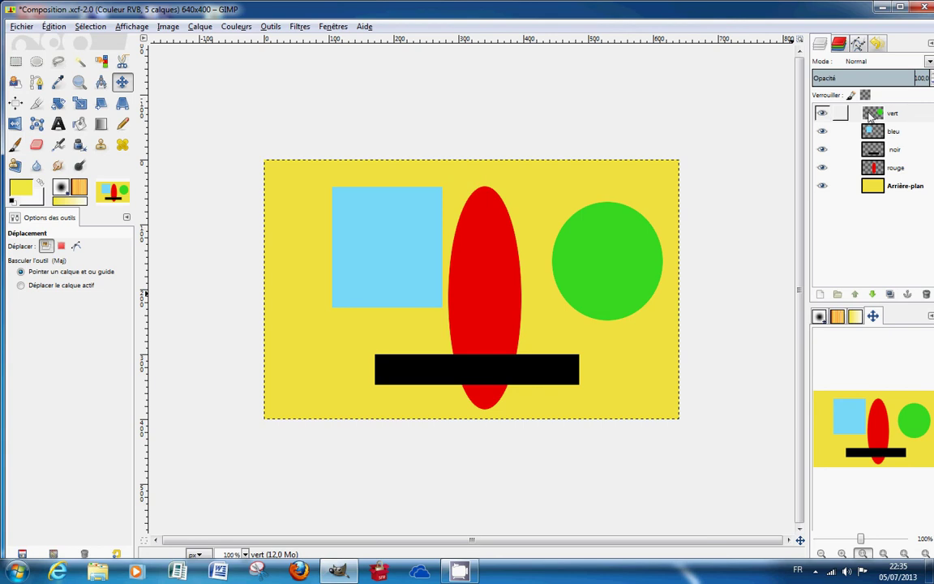
Hide the vert and rouge layers and make both visible again
left_click(821, 114)
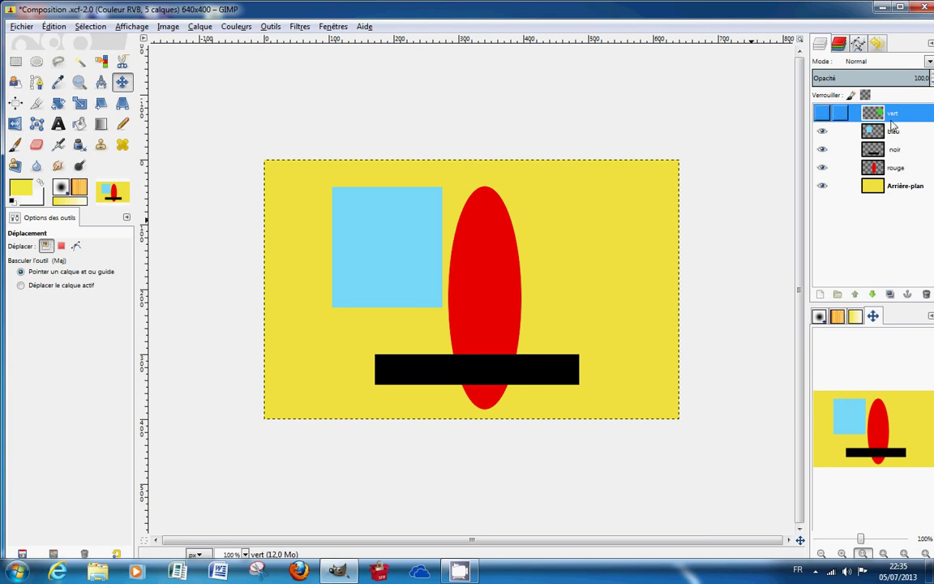
left_click(821, 168)
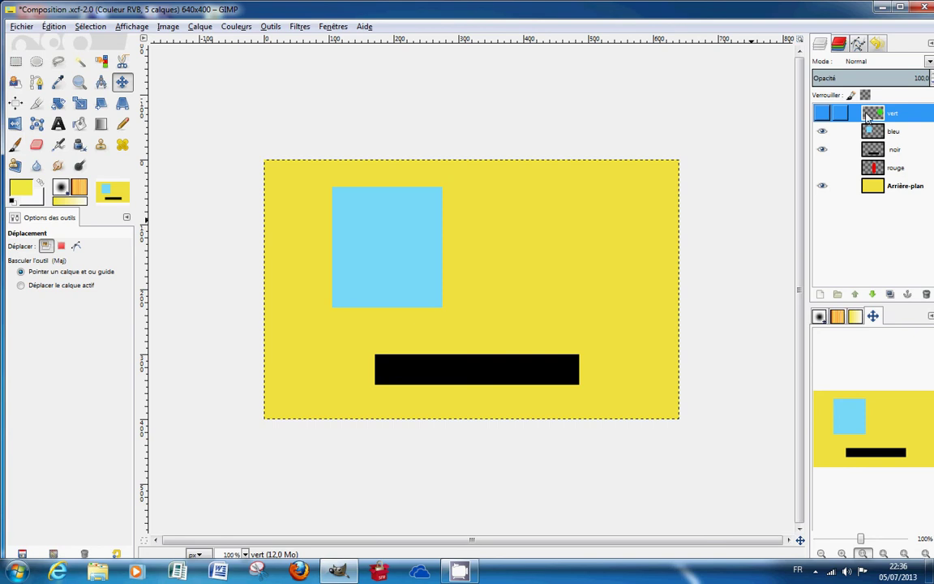
left_click(822, 115)
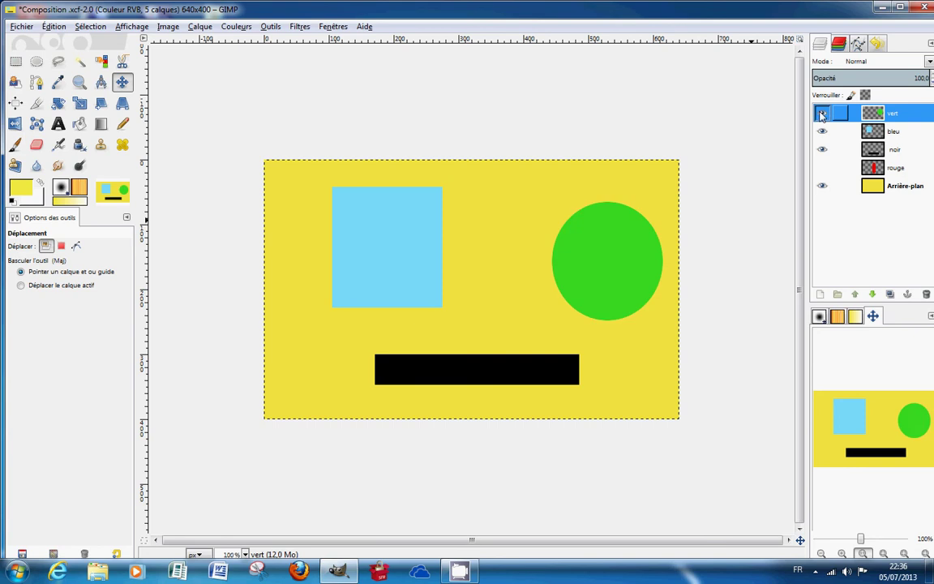
left_click(821, 168)
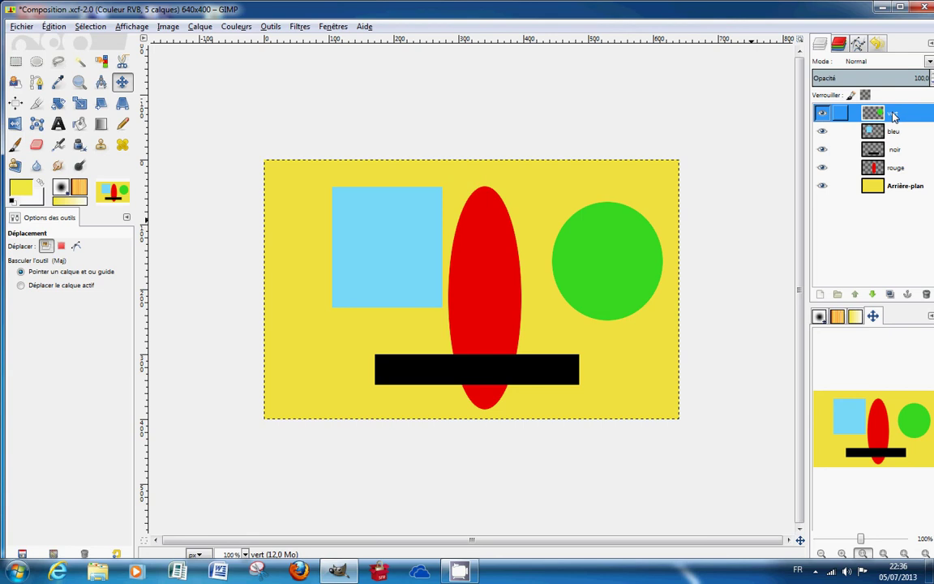
Link the noir and rouge layers and move them together slightly up and to the right
left_click(840, 150)
left_click(840, 168)
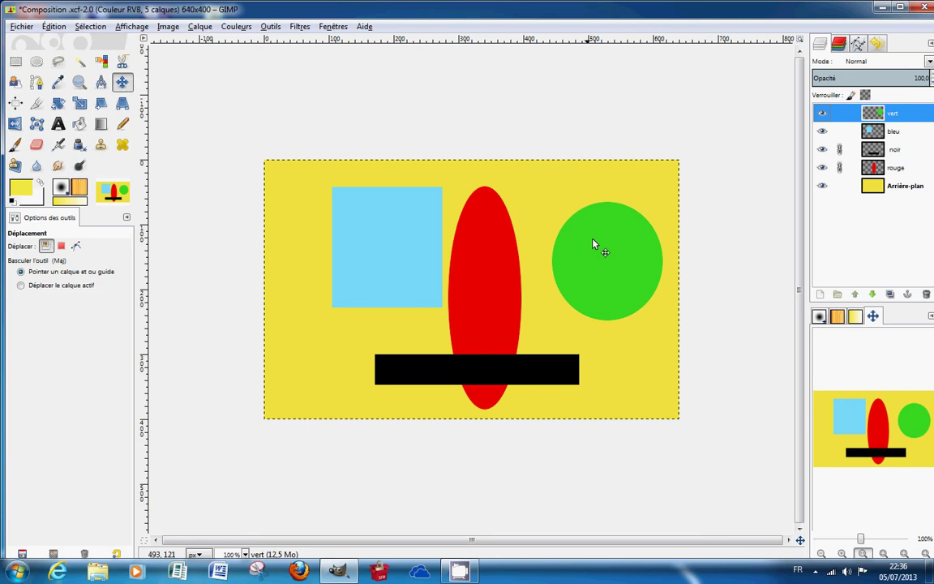
left_click(897, 155)
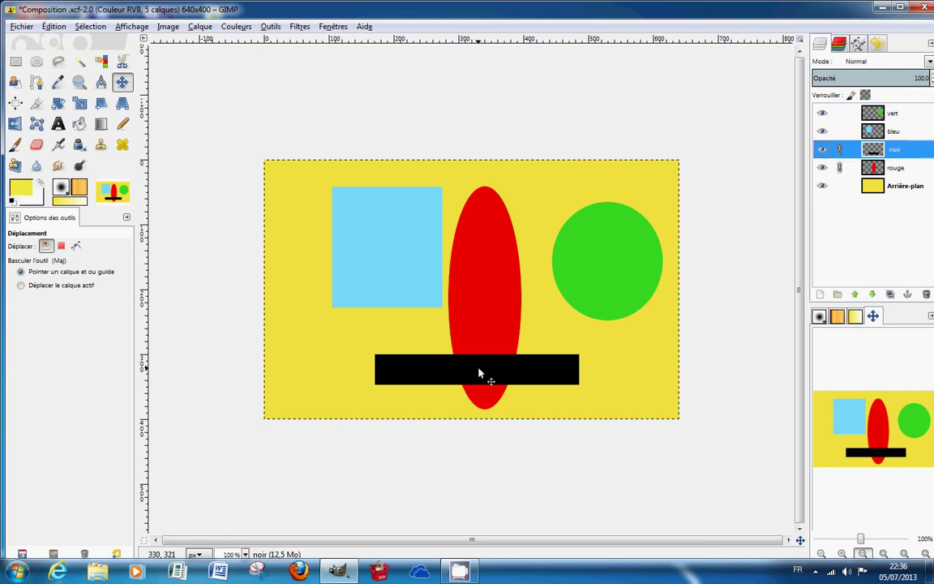
mouse_move(478, 373)
left_mouse_down()
mouse_move(356, 374)
mouse_move(482, 376)
mouse_move(484, 359)
left_mouse_up()
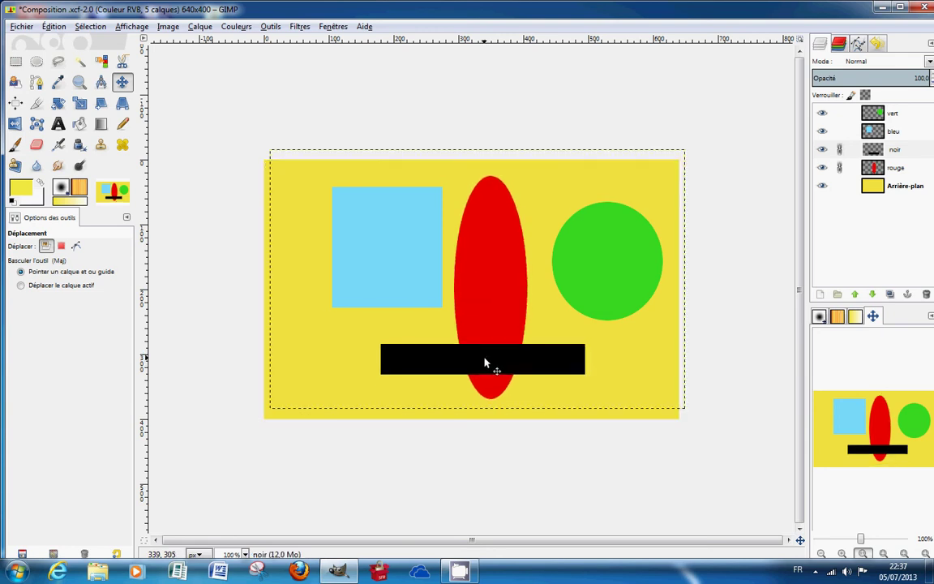
Unlink the noir and rouge layers from each other
left_click(841, 152)
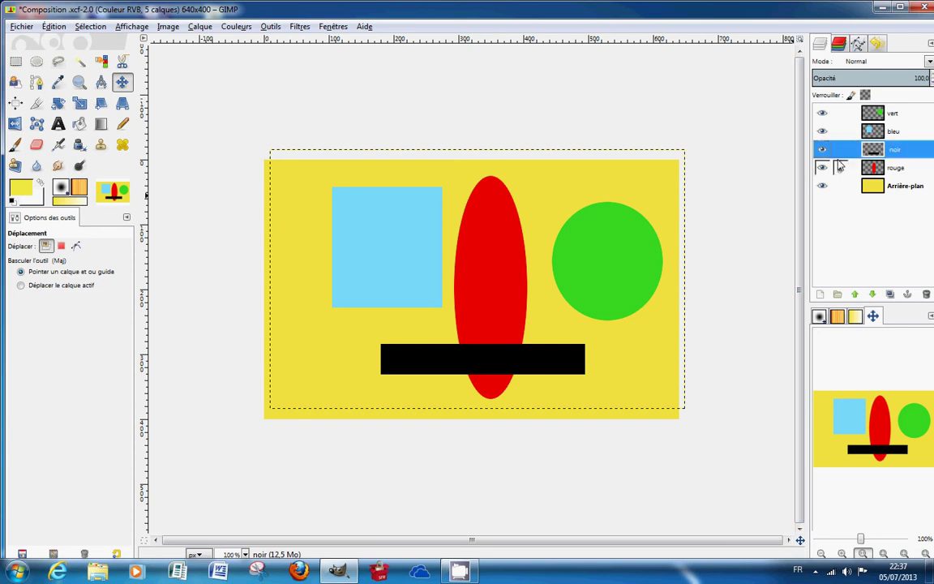
left_click(839, 169)
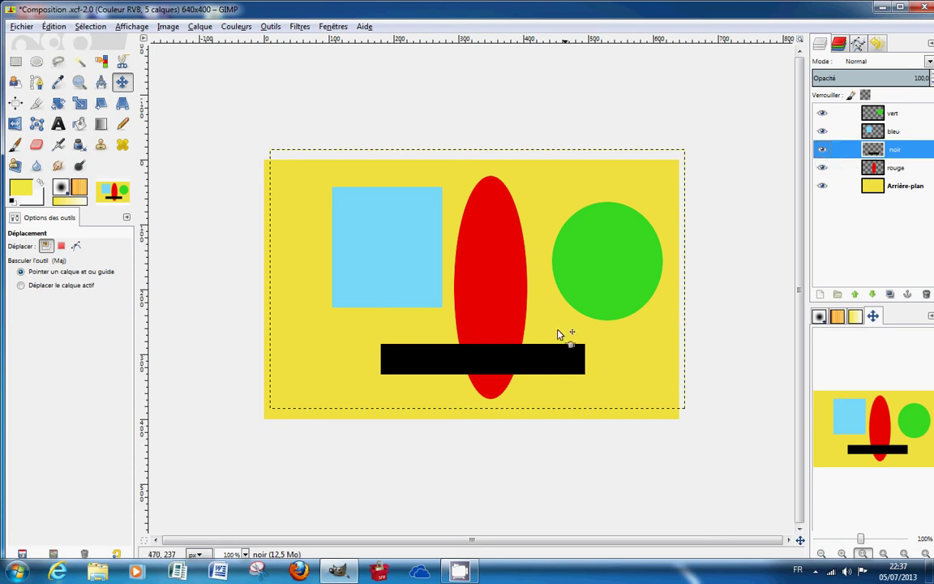
Move the black rectangle on its own slightly downward over the lower part of the red ellipse
left_click_drag(512, 364, 512, 377)
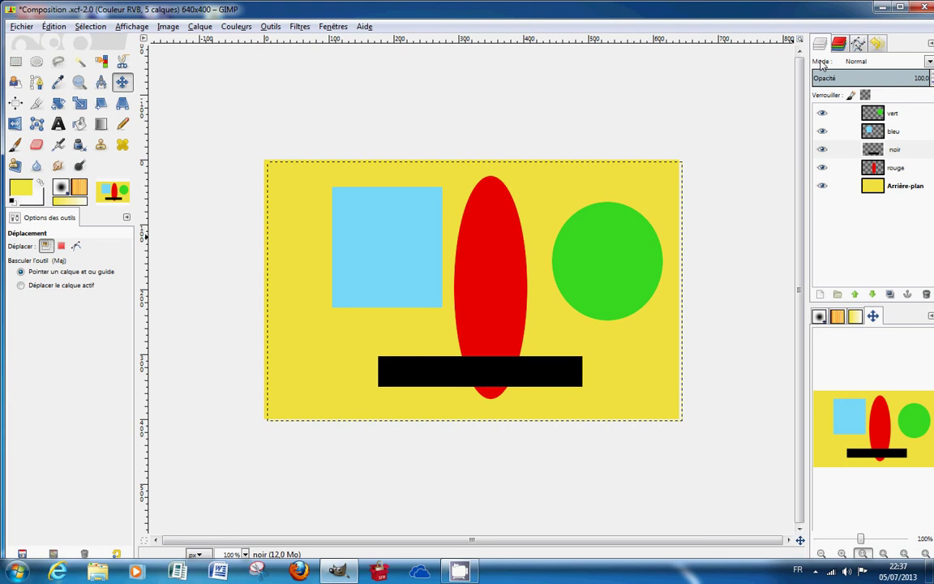
Examine the blending modes available for the vert layer, leaving its mode at Normal
left_click(880, 118)
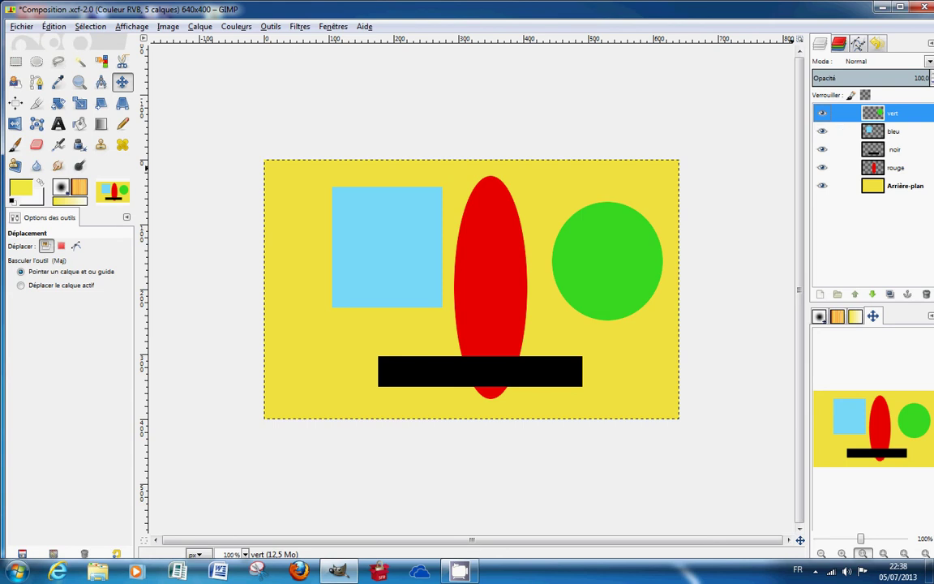
left_click(930, 61)
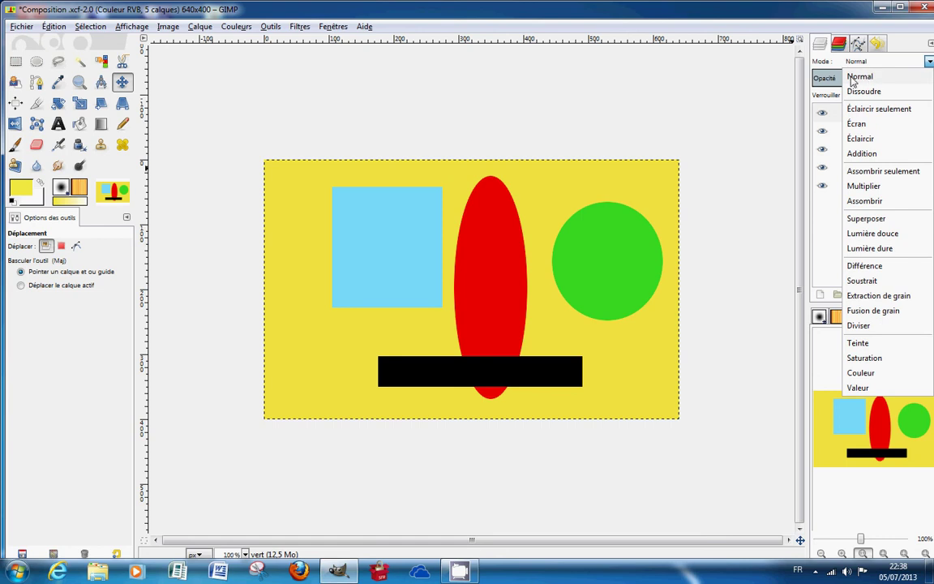
left_click(772, 95)
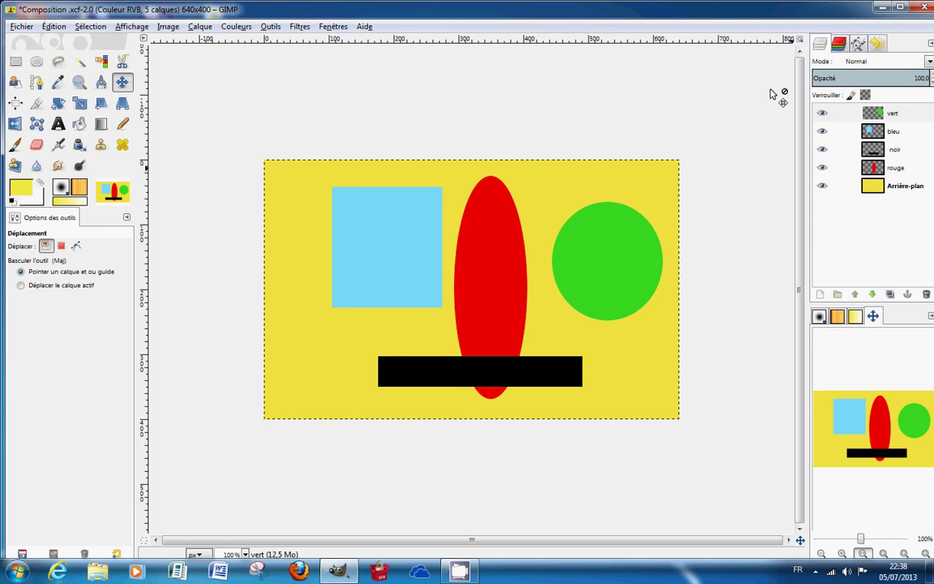
Make the vert layer active, followed by the bleu layer
left_click(916, 113)
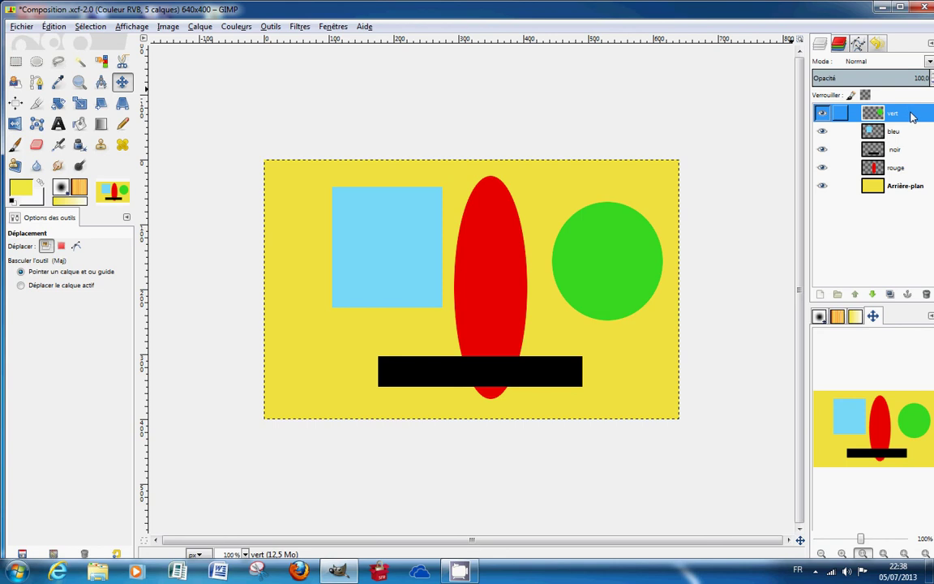
left_click(898, 136)
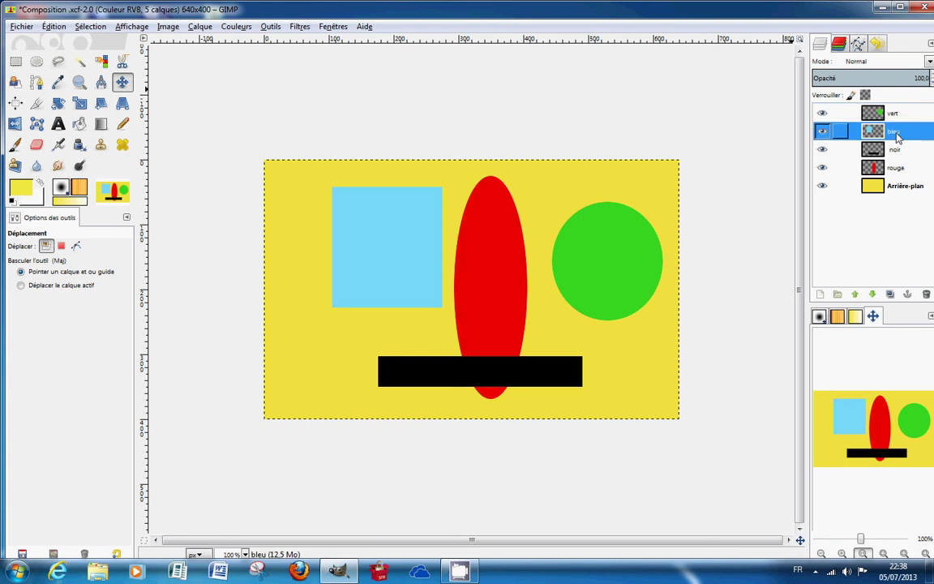